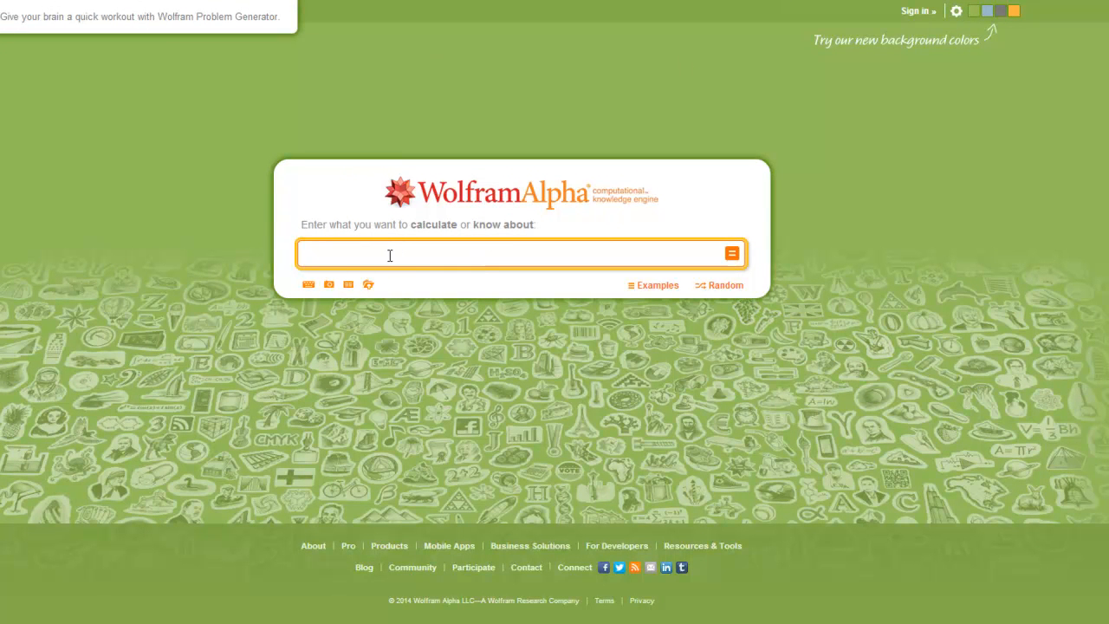
# - Plot x^2 and x together for x from 0 to 10 with the query "graph(x^2, x); x from 0 to 10"
pyautogui.write('graph(x')
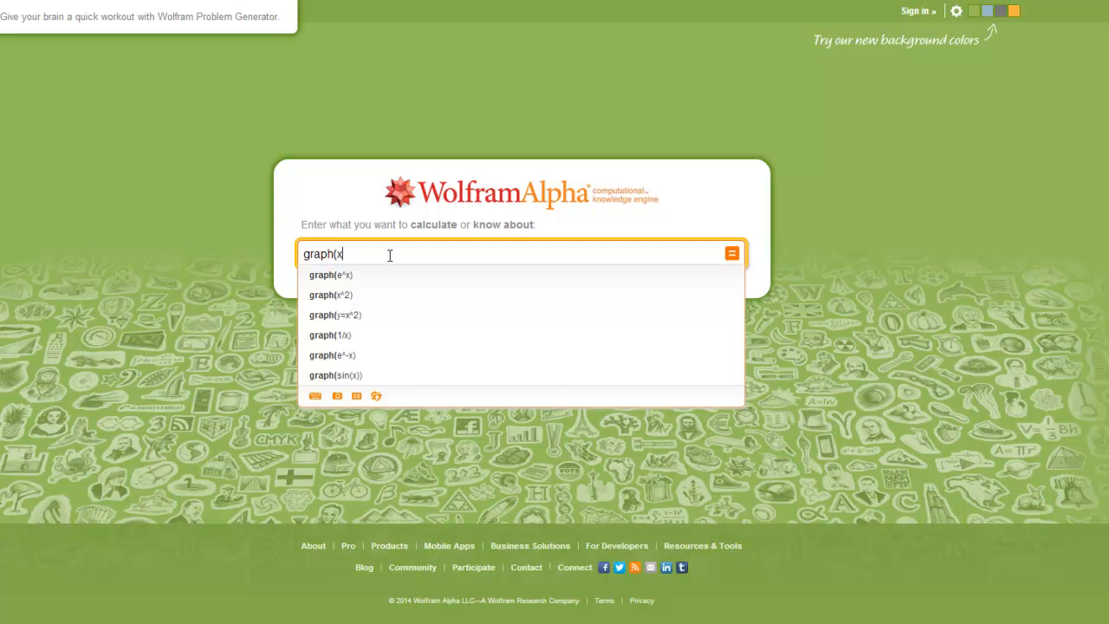
pyautogui.write('^2')
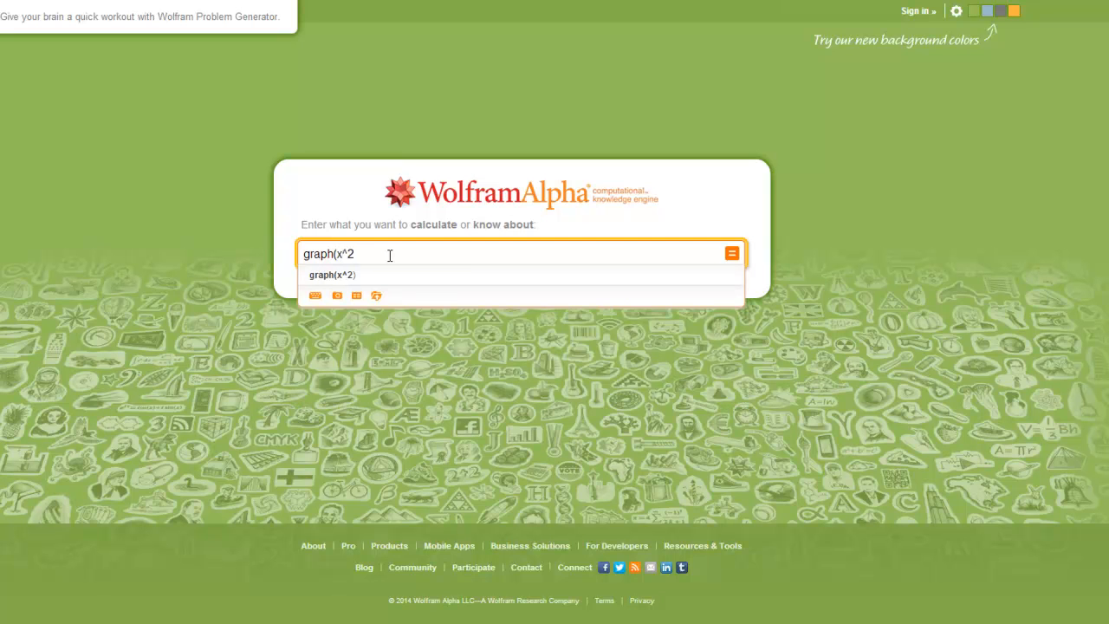
pyautogui.write(', ')
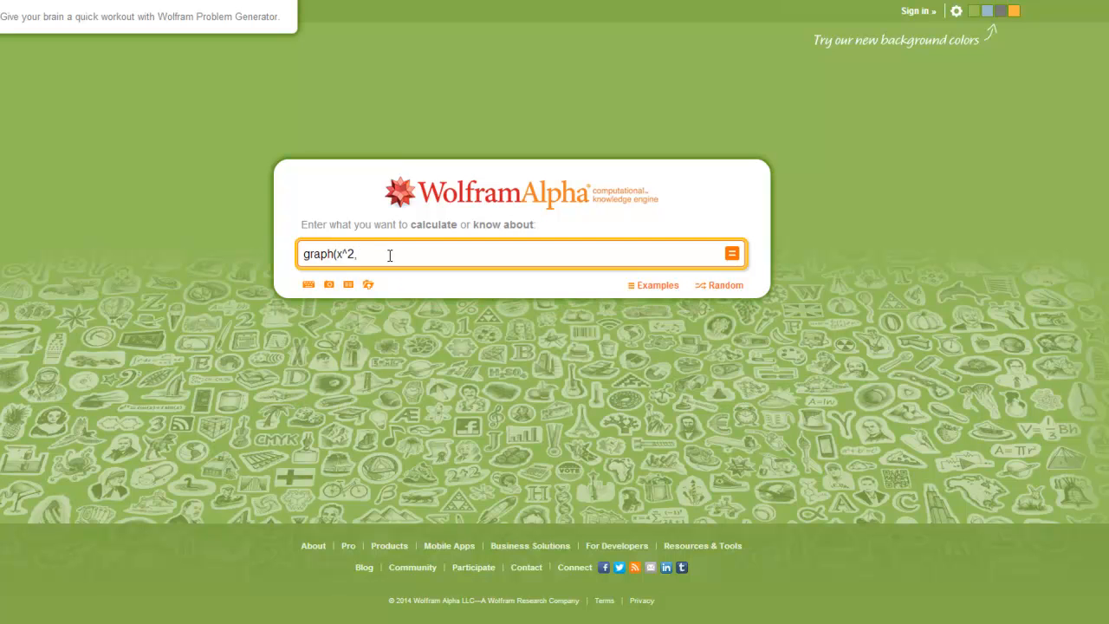
pyautogui.write('x)')
pyautogui.write(',')
pyautogui.press('BackSpace')
pyautogui.press('BackSpace')
pyautogui.write('; x from 0 to 10')
pyautogui.press('Return')
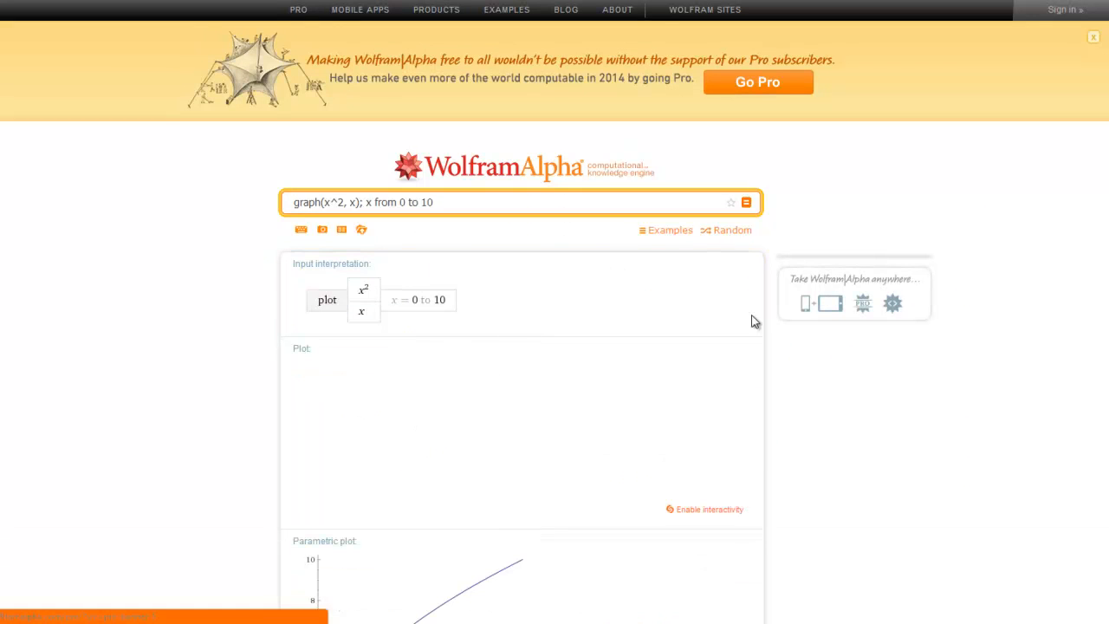
pyautogui.scroll(-1, 607, 239)
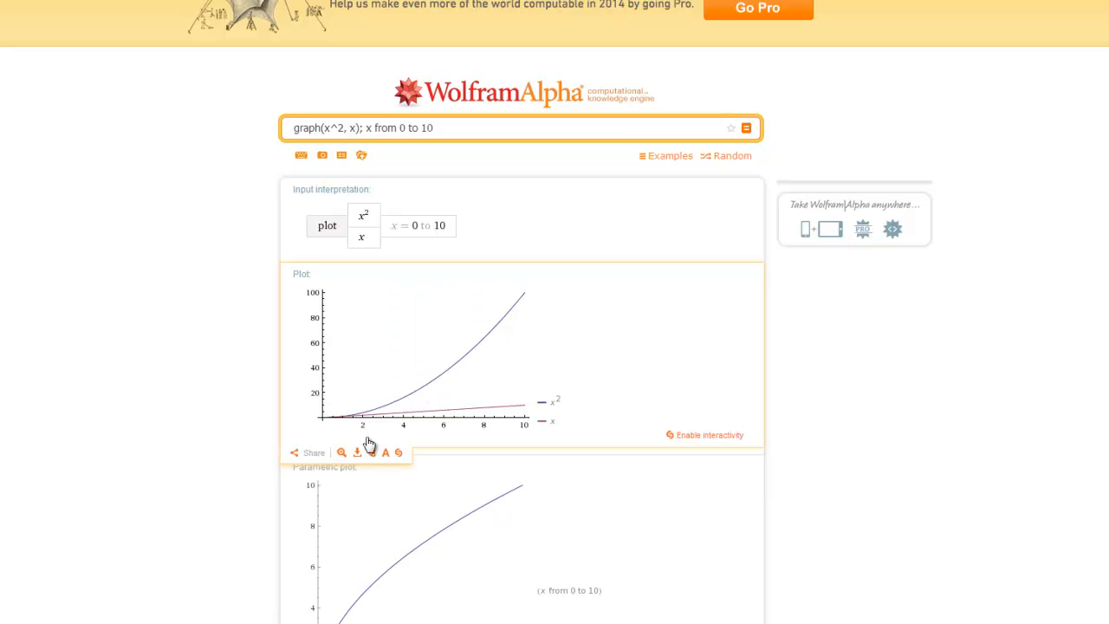
# - Extend the plot range of x^2 and x to x from 0 to 1000 and recompute the graph
pyautogui.scroll(1, 374, 146)
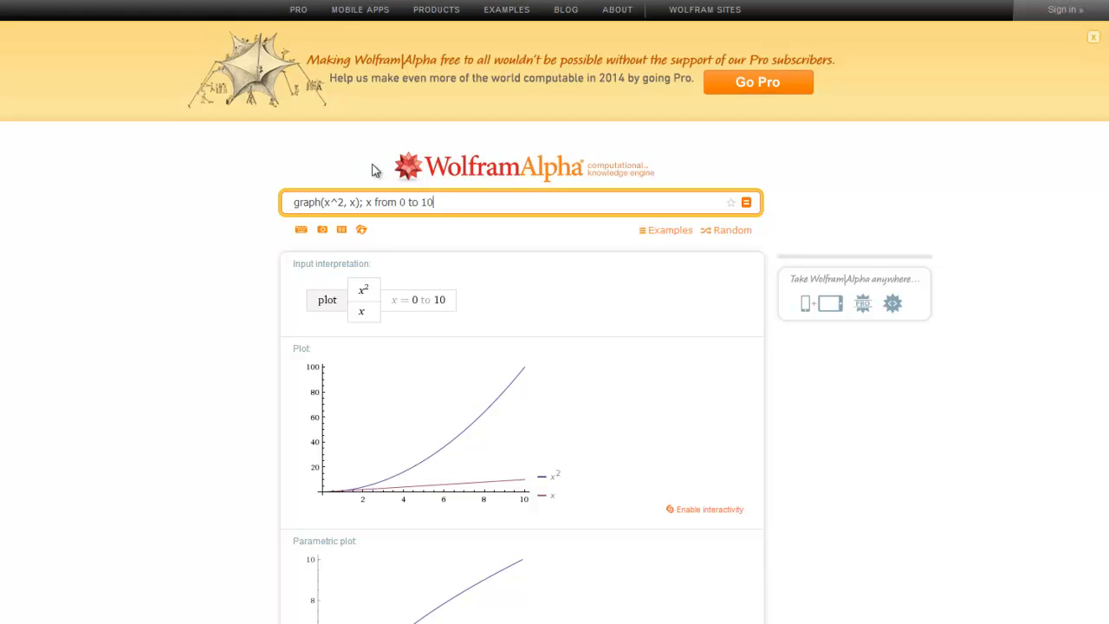
pyautogui.press('BackSpace')
pyautogui.write('000')
pyautogui.press('Return')
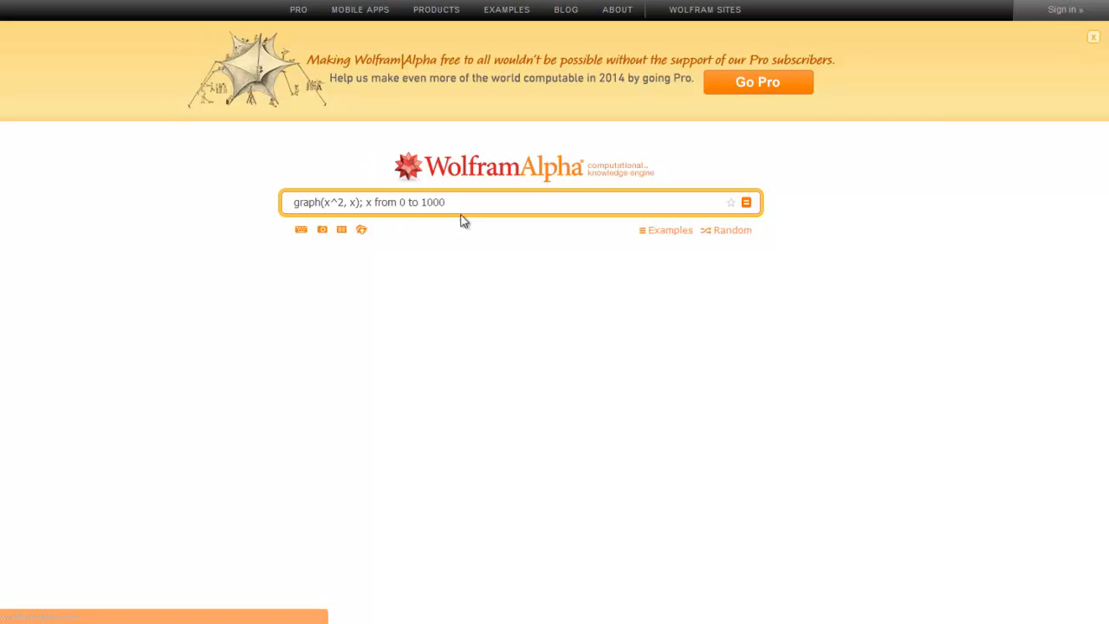
pyautogui.scroll(-1, 497, 367)
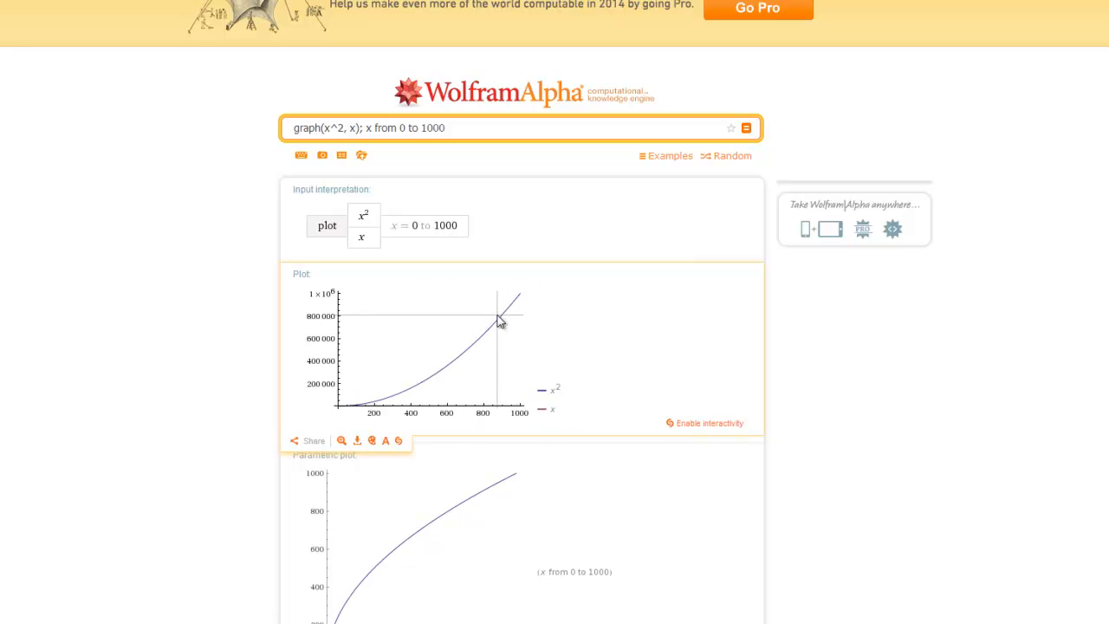
# - Replace the functions inside the graph query with x and abs(x*cos(x))
pyautogui.moveTo(446, 128); pyautogui.dragTo(359, 127)
pyautogui.click(345, 127)
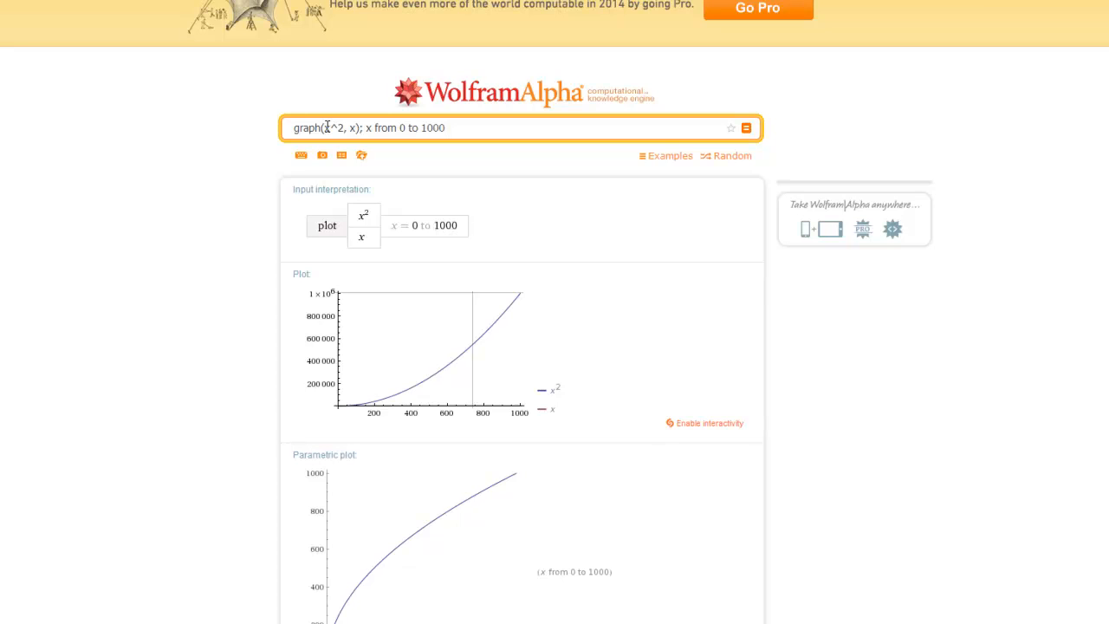
pyautogui.moveTo(358, 128); pyautogui.dragTo(324, 127)
pyautogui.click(326, 127)
pyautogui.moveTo(355, 127); pyautogui.dragTo(326, 128)
pyautogui.write('x,')
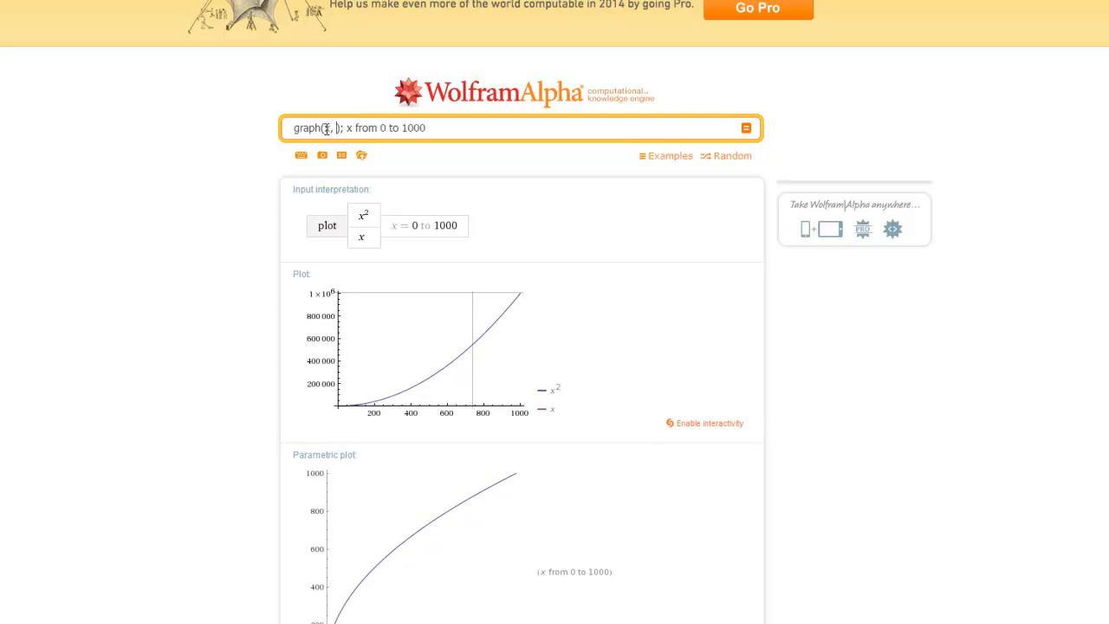
pyautogui.write('abs(')
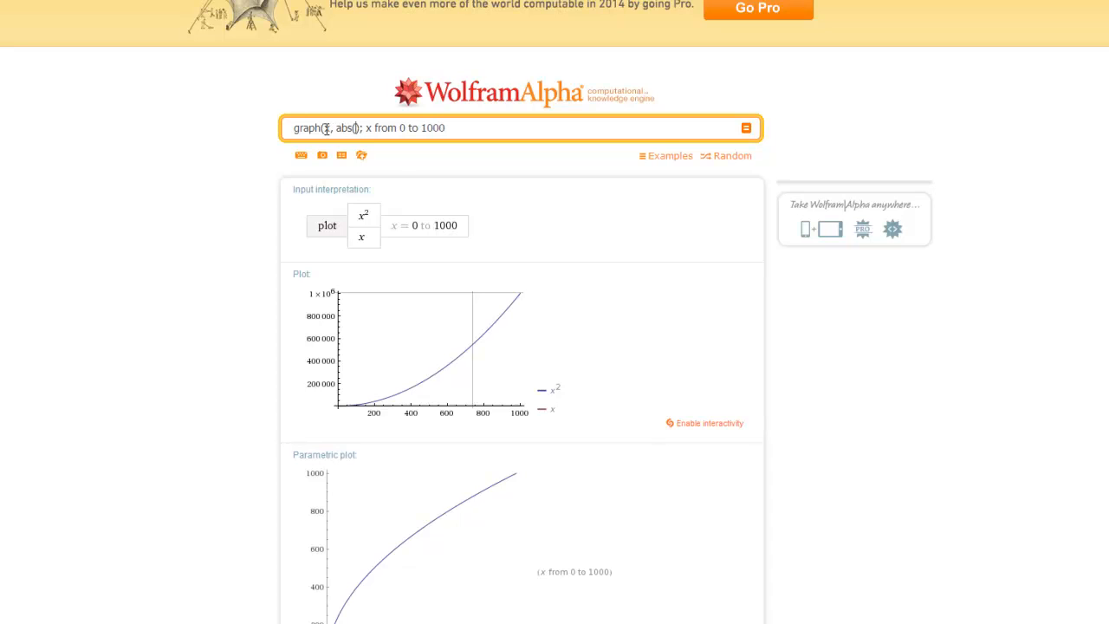
pyautogui.write('x*cos')
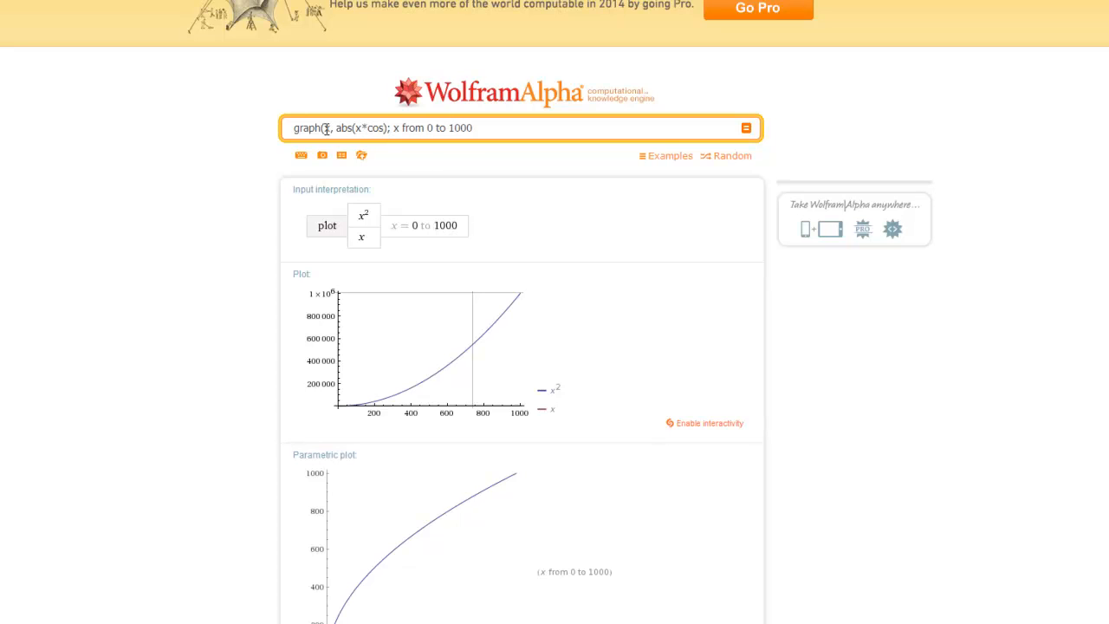
pyautogui.write('(x))')
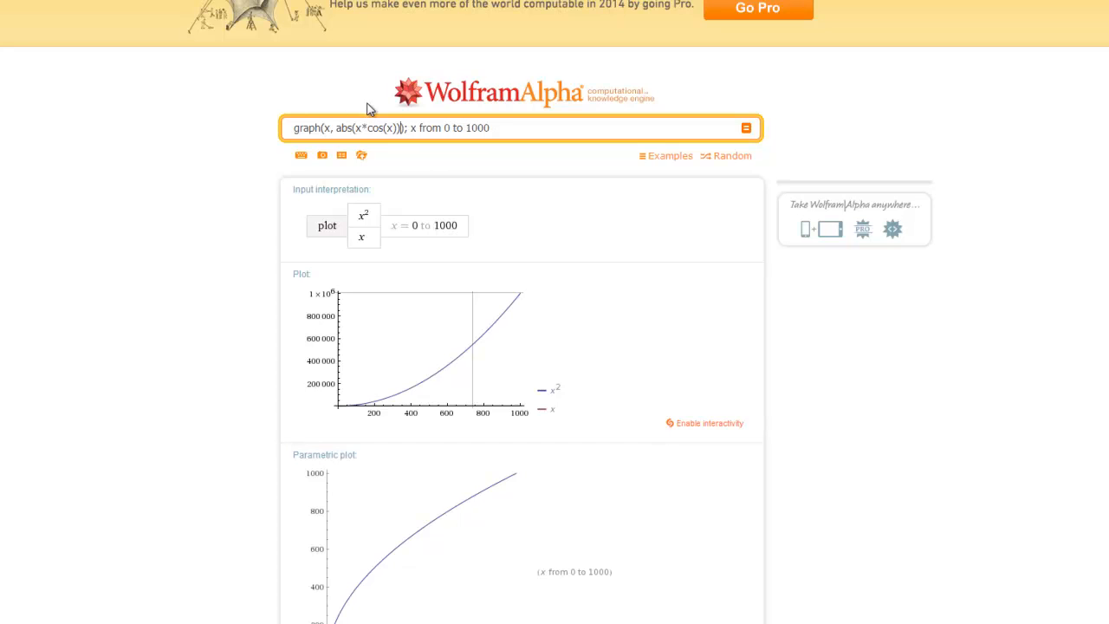
# - Set the upper limit of x to 10 and plot x with abs(x*cos(x))
pyautogui.moveTo(528, 134); pyautogui.dragTo(470, 129)
pyautogui.write('10')
pyautogui.press('Return')
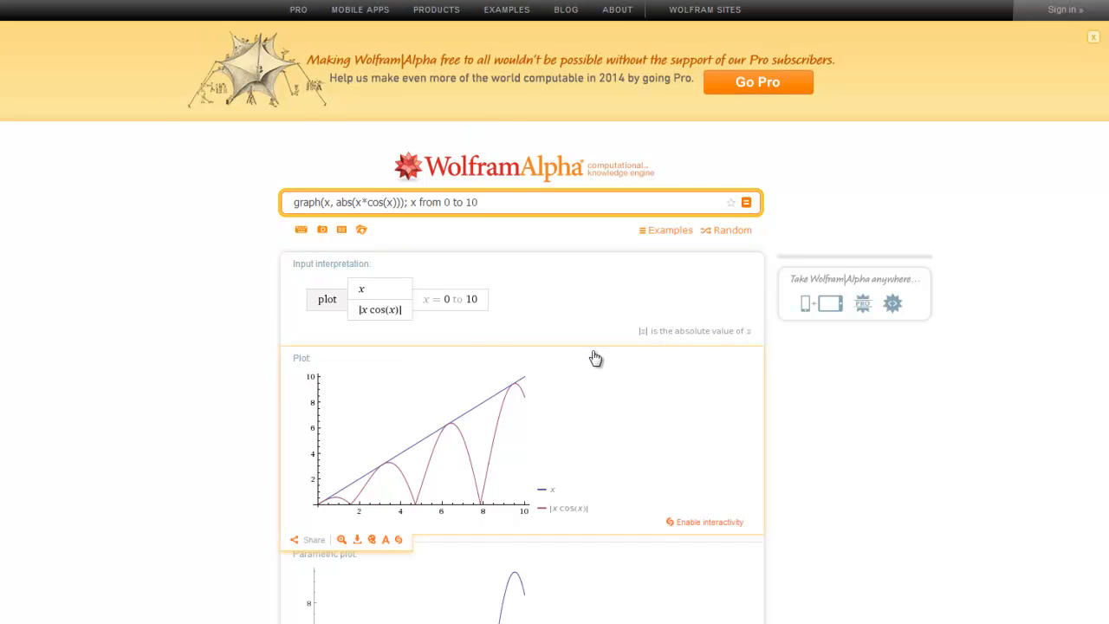
pyautogui.scroll(-1, 594, 358)
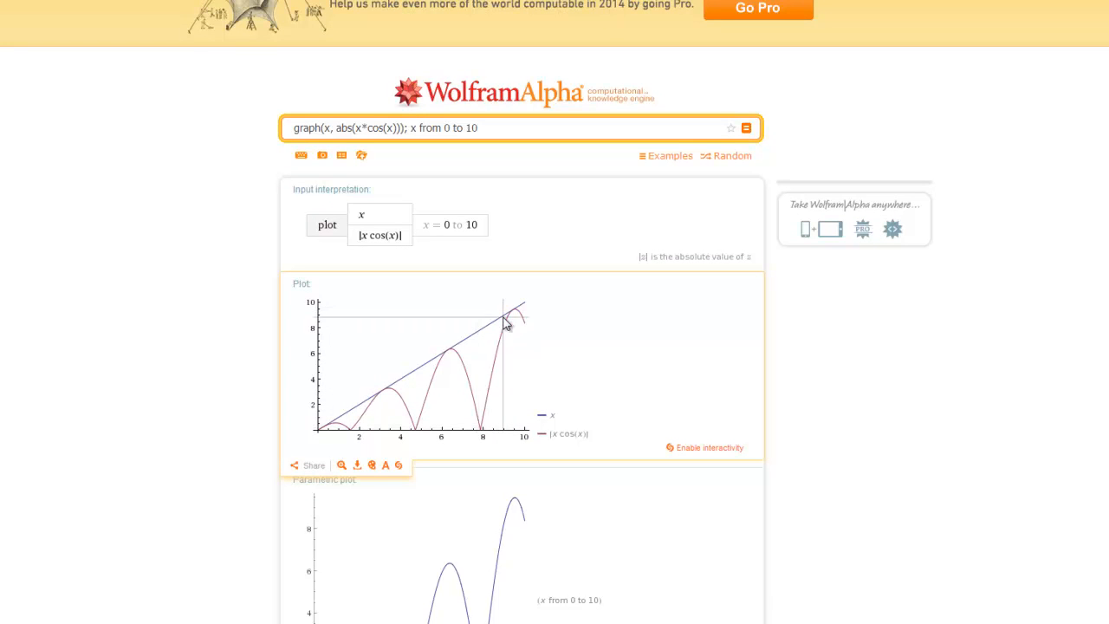
# - Raise the upper limit of x to 100000 and replot x with abs(x*cos(x))
pyautogui.click(491, 131)
pyautogui.press('BackSpace')
pyautogui.write('11')
pyautogui.press('BackSpace')
pyautogui.press('BackSpace')
pyautogui.write('0000')
pyautogui.press('Return')
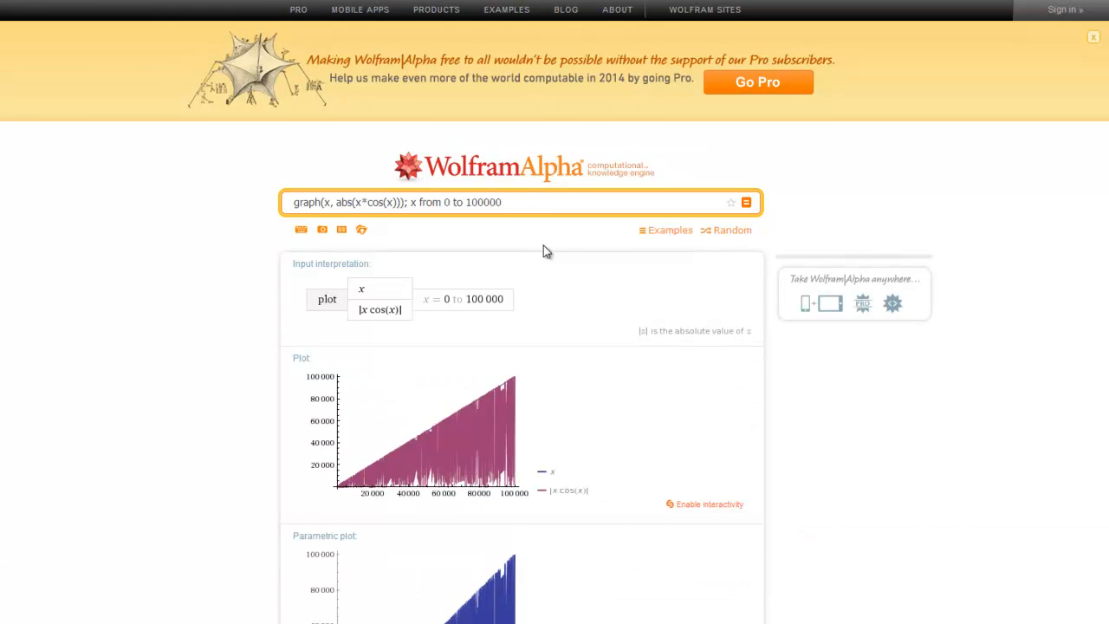
pyautogui.scroll(-1, 527, 303)
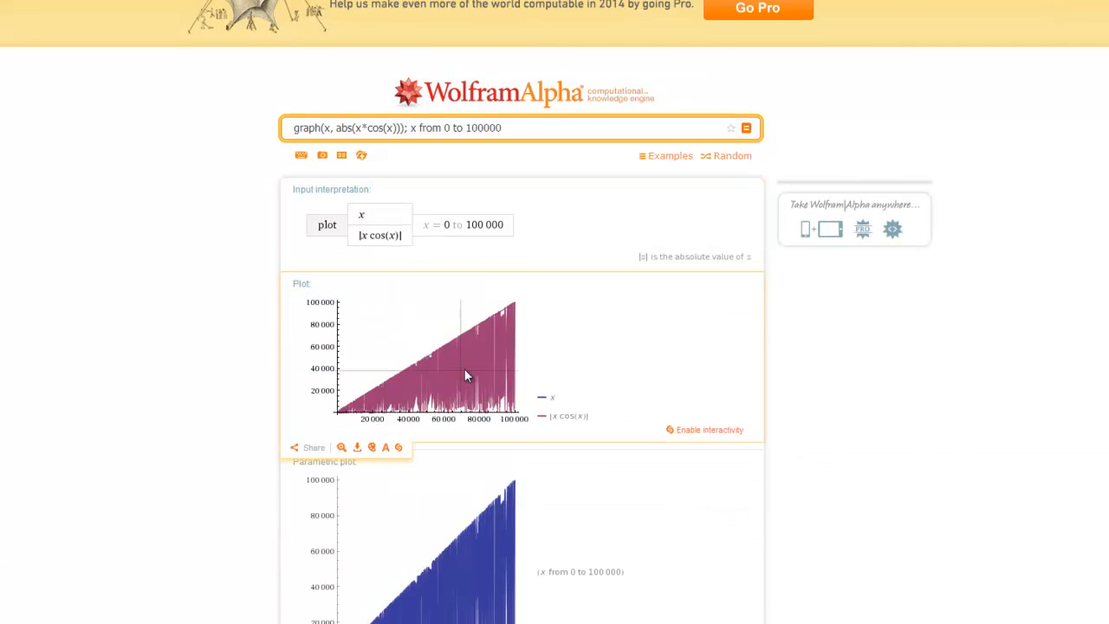
pyautogui.scroll(-1, 515, 359)
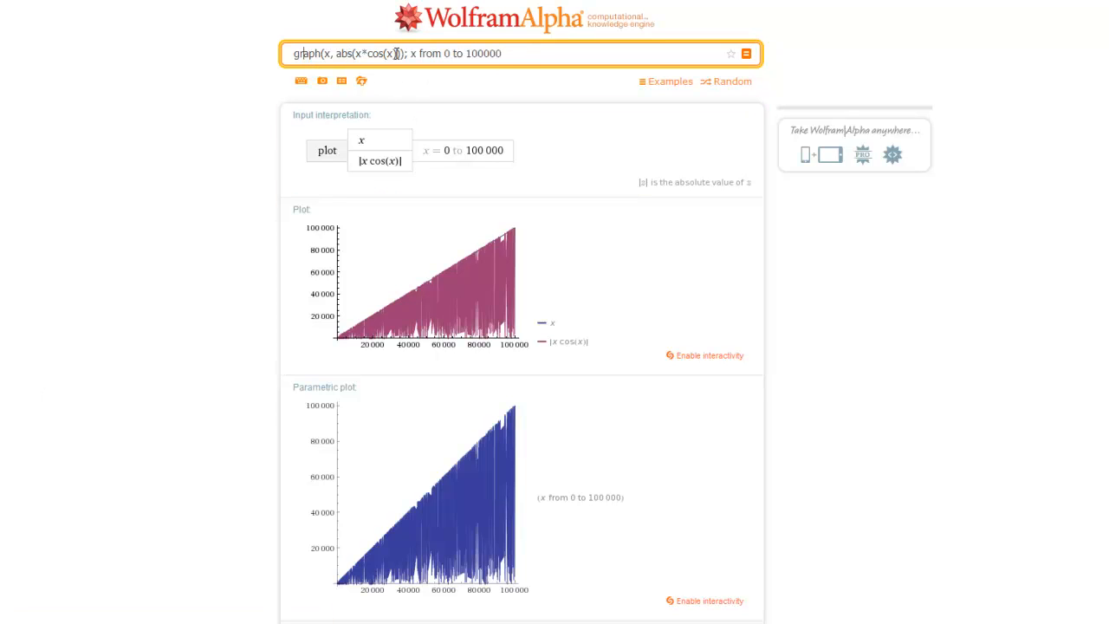
# - Rewrite the query as "graph(x, abs(x), x^2); x from 0 to 10" and plot the three functions
pyautogui.moveTo(534, 53); pyautogui.dragTo(336, 53)
pyautogui.press('BackSpace')
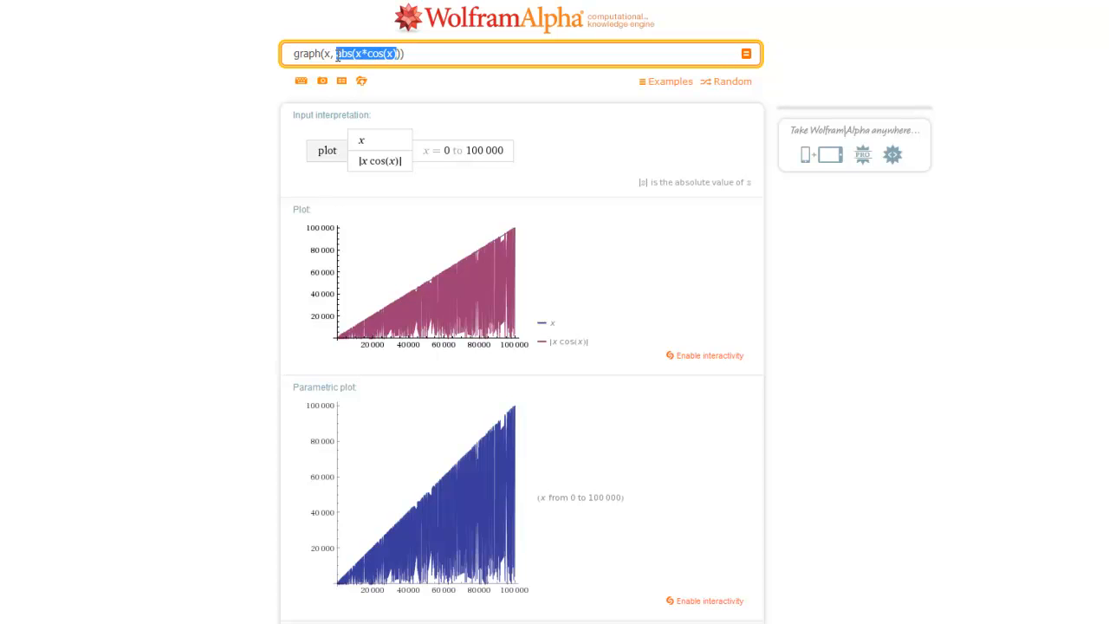
pyautogui.press('BackSpace')
pyautogui.write('abs(x), x^2)')
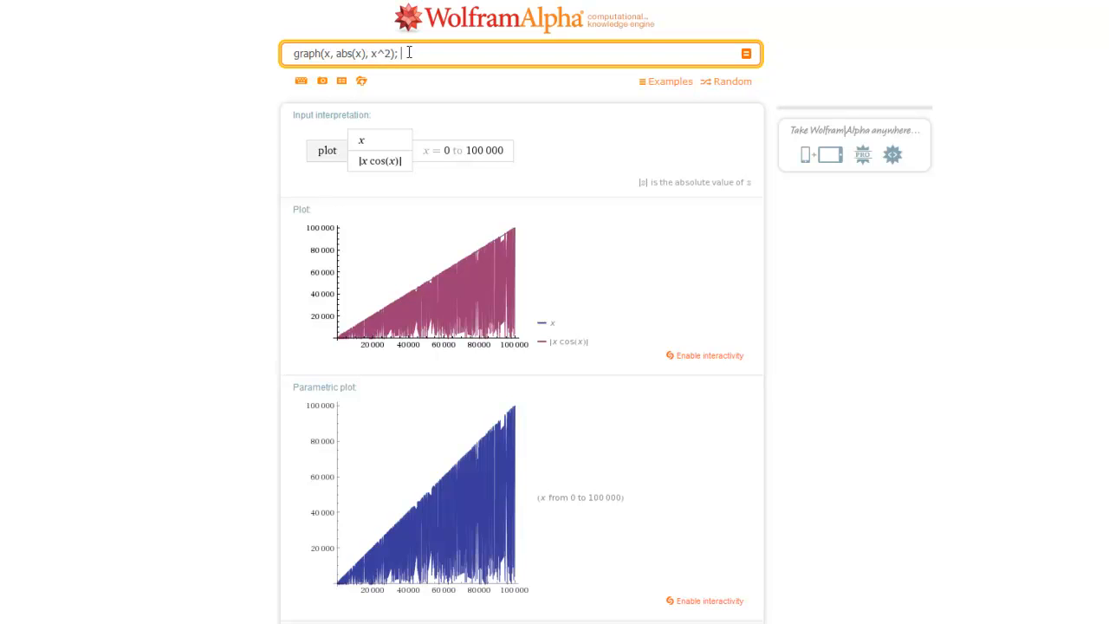
pyautogui.write('; x from 0 to 10')
pyautogui.press('Return')
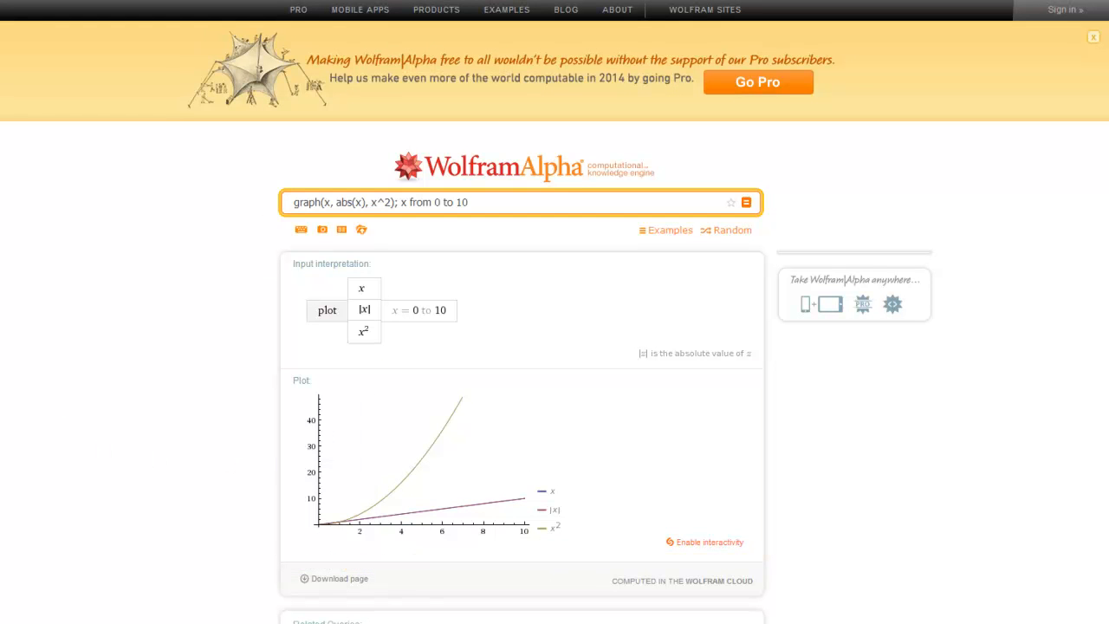
pyautogui.moveTo(336, 202); pyautogui.dragTo(364, 203)
pyautogui.click(551, 202)
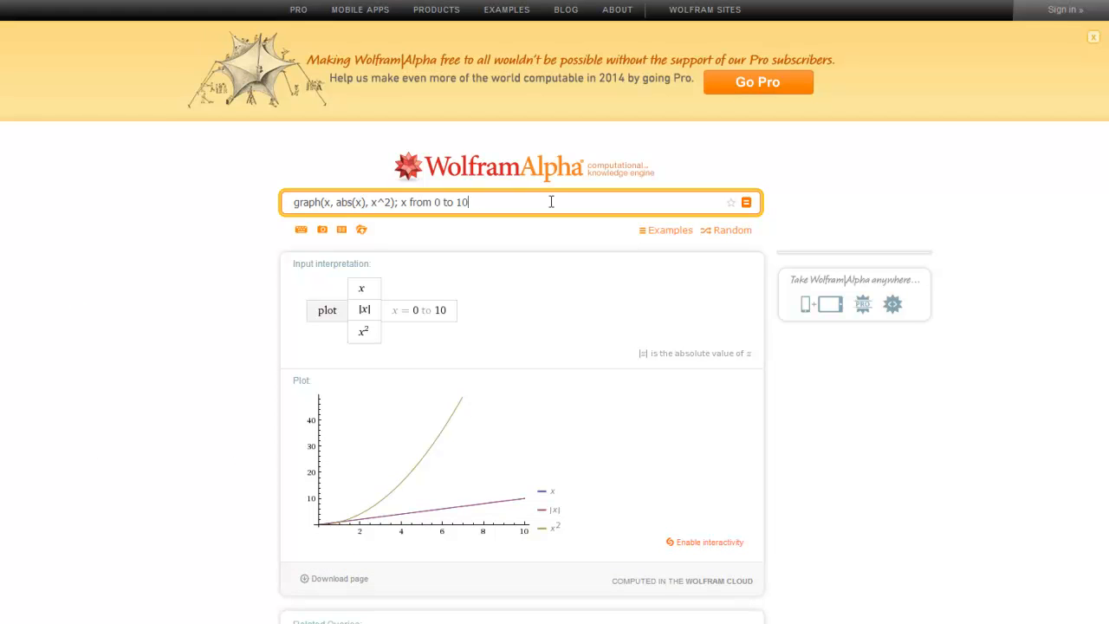